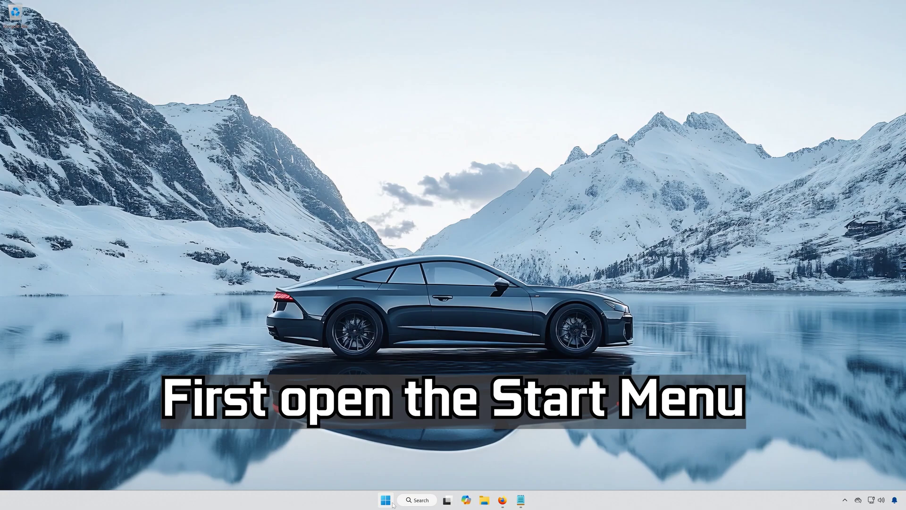
Search Start for cmd and launch Command Prompt as administrator, approving the UAC prompt
{"action": "left_click", "coordinate": [392, 504]}
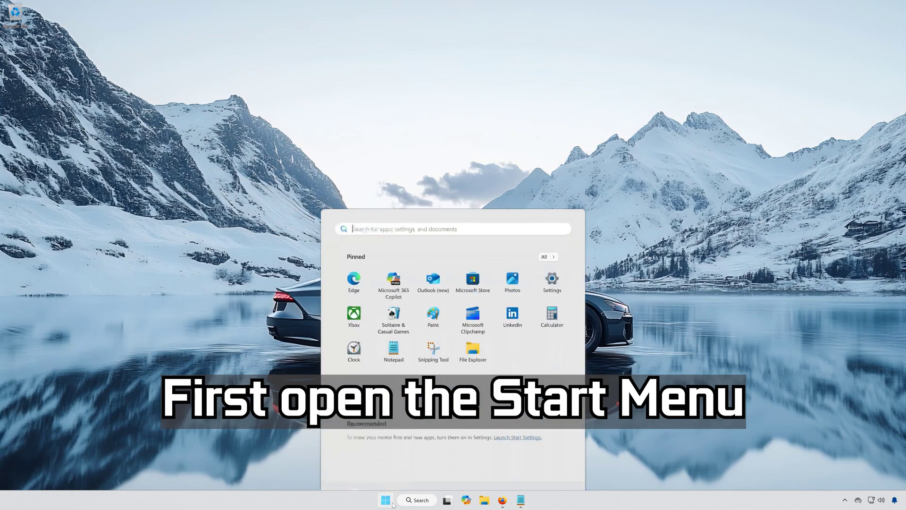
{"action": "type", "text": "cmd"}
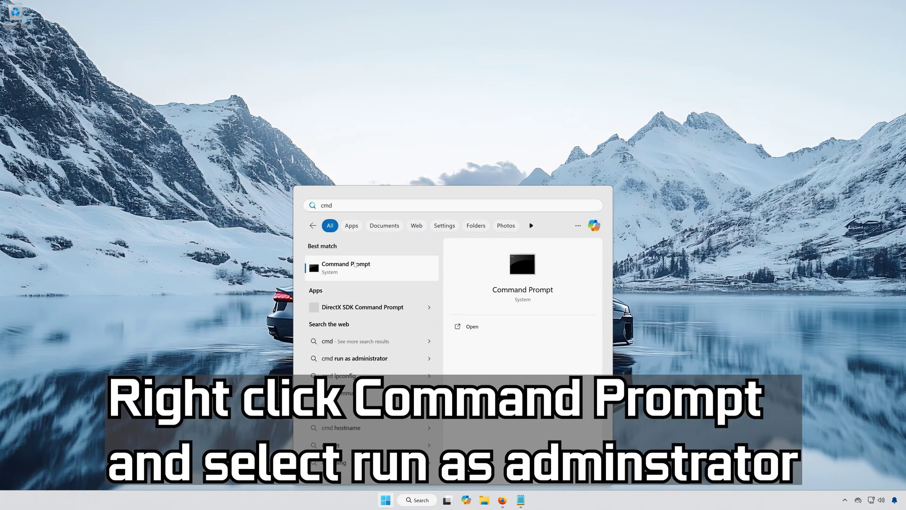
{"action": "right_click", "coordinate": [354, 263]}
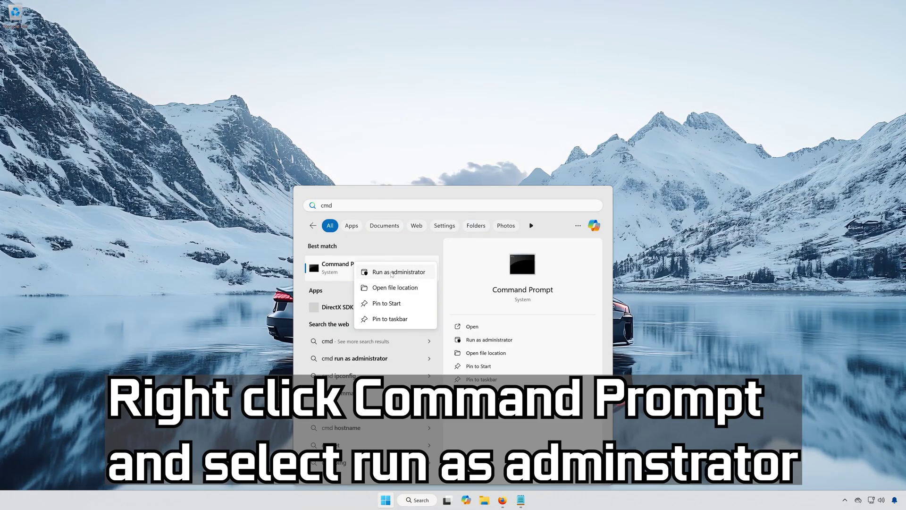
{"action": "left_click", "coordinate": [392, 274]}
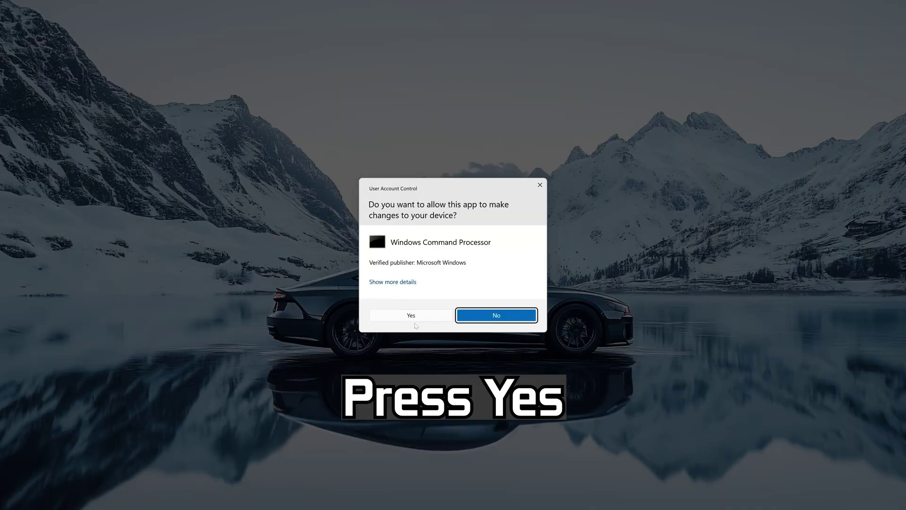
{"action": "left_click", "coordinate": [429, 318]}
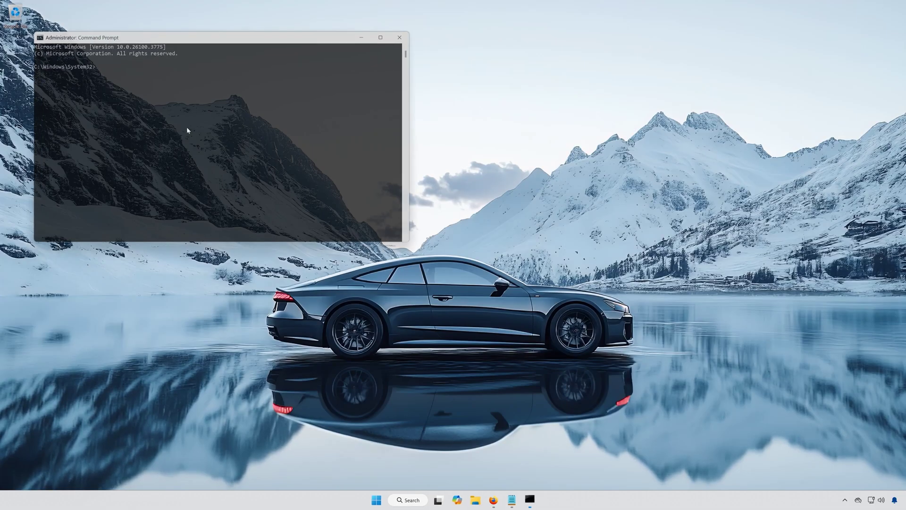
Run sfc /scannow, which reports no integrity violations, then exit Command Prompt
{"action": "left_click_drag", "start_coordinate": [201, 37], "coordinate": [433, 163]}
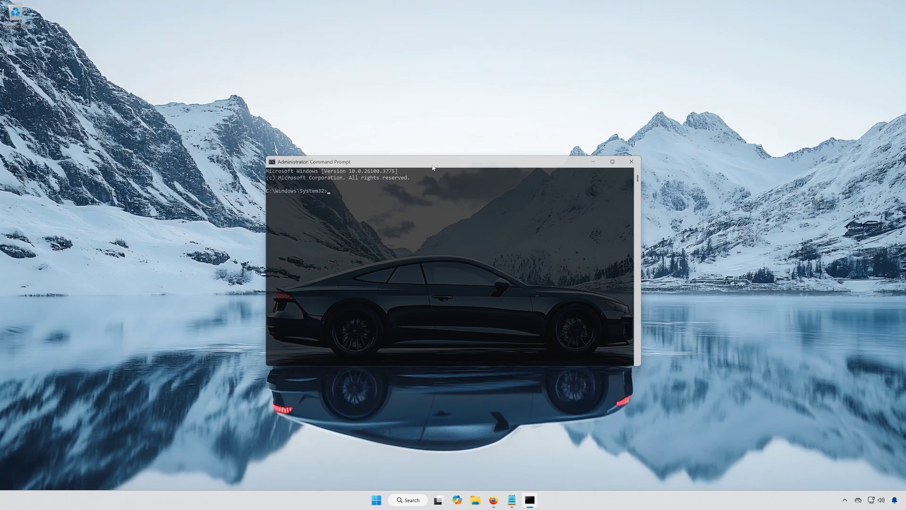
{"action": "type", "text": "sfc "}
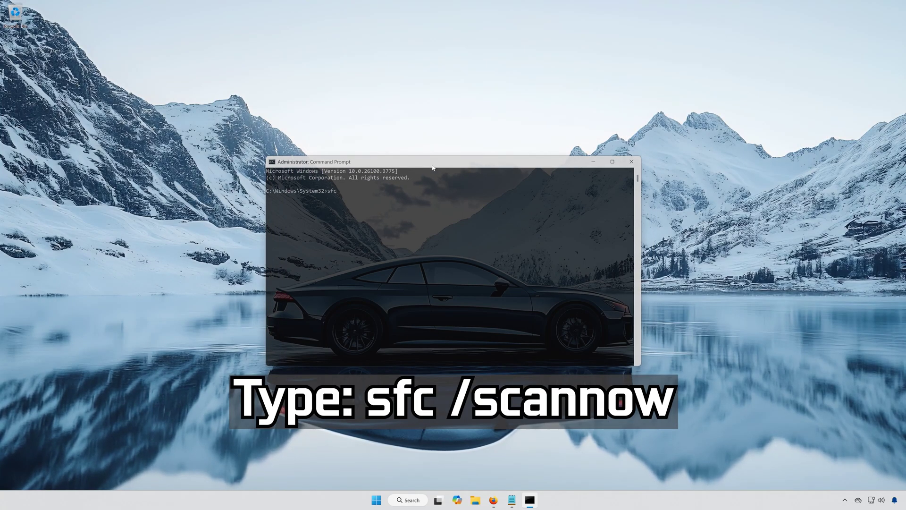
{"action": "type", "text": "/scannow"}
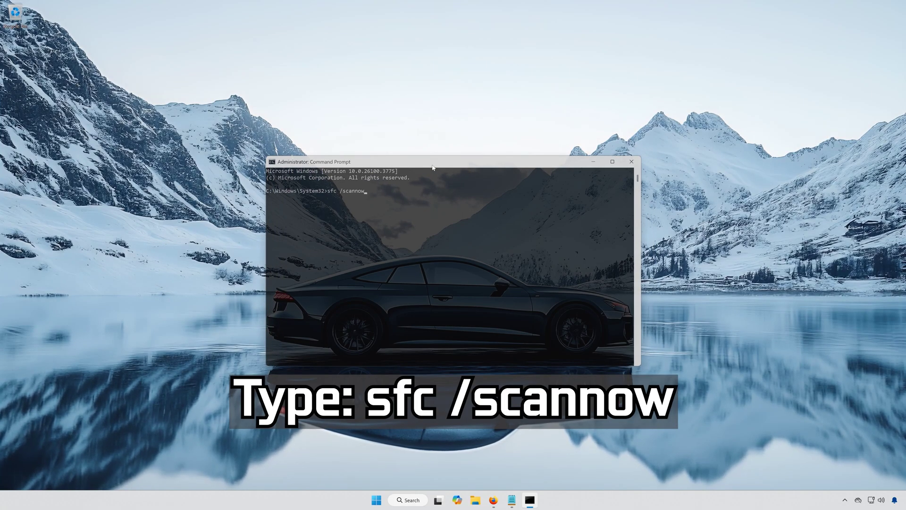
{"action": "key", "text": "Return"}
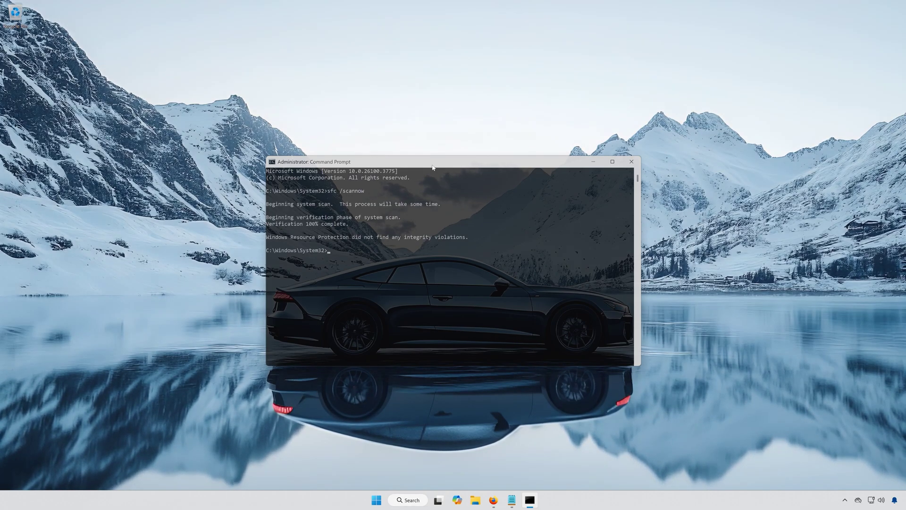
{"action": "type", "text": "exit"}
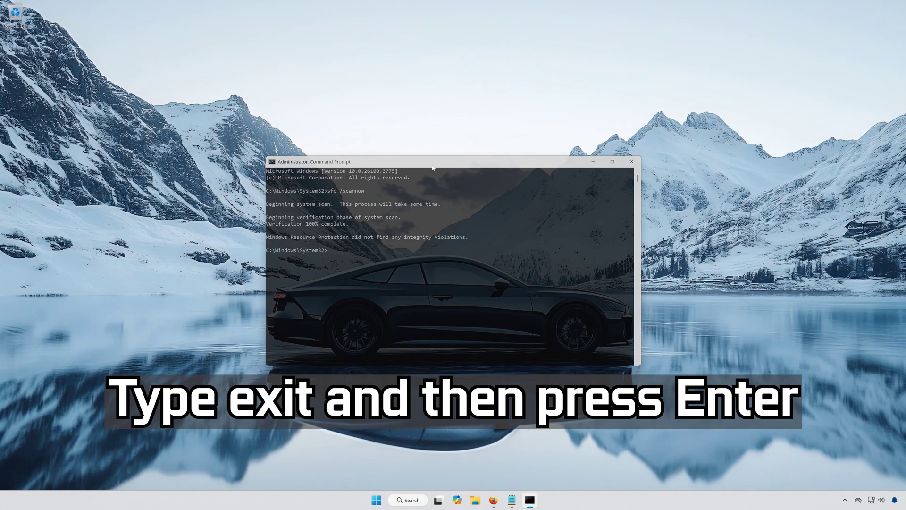
{"action": "key", "text": "Return"}
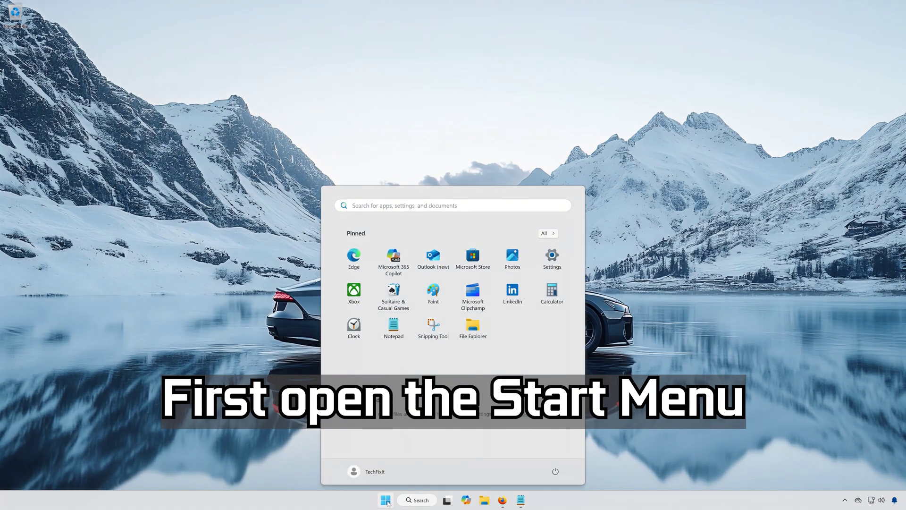
{"action": "type", "text": "cmd"}
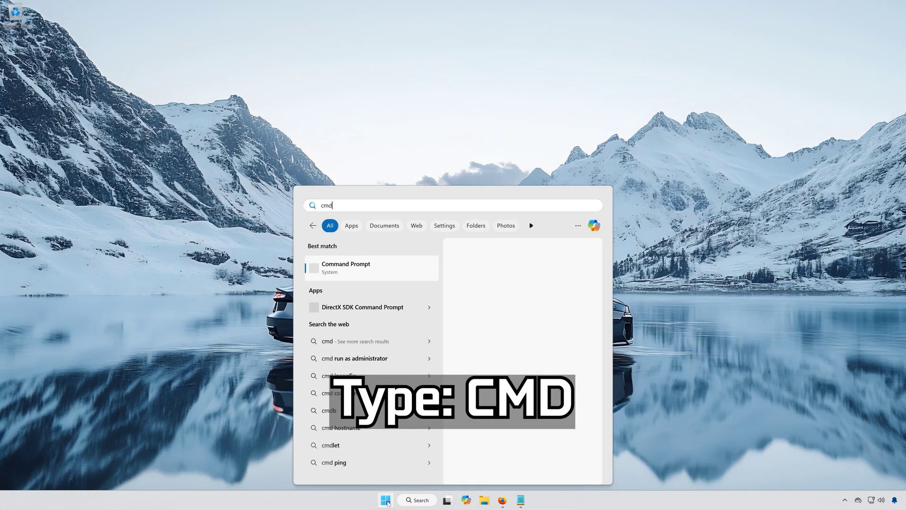
Relaunch Command Prompt as administrator from the cmd search and approve User Account Control
{"action": "right_click", "coordinate": [381, 265]}
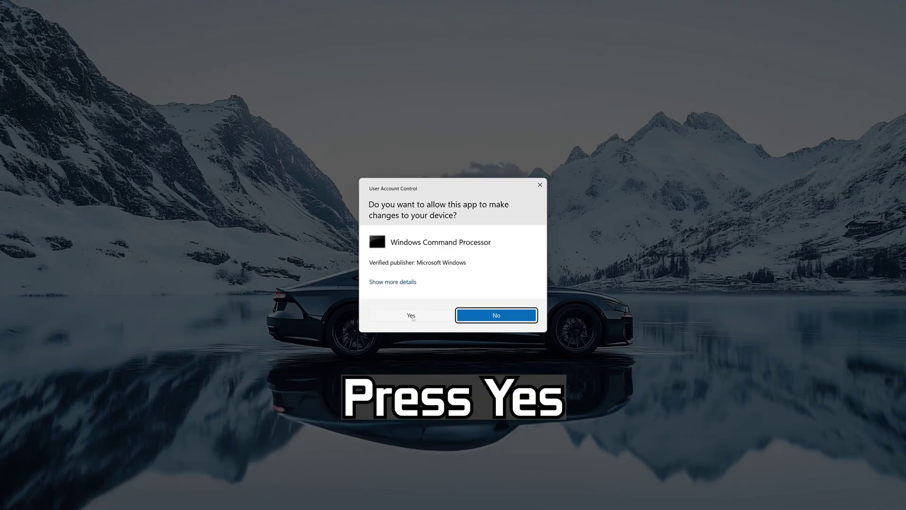
{"action": "left_click", "coordinate": [410, 315]}
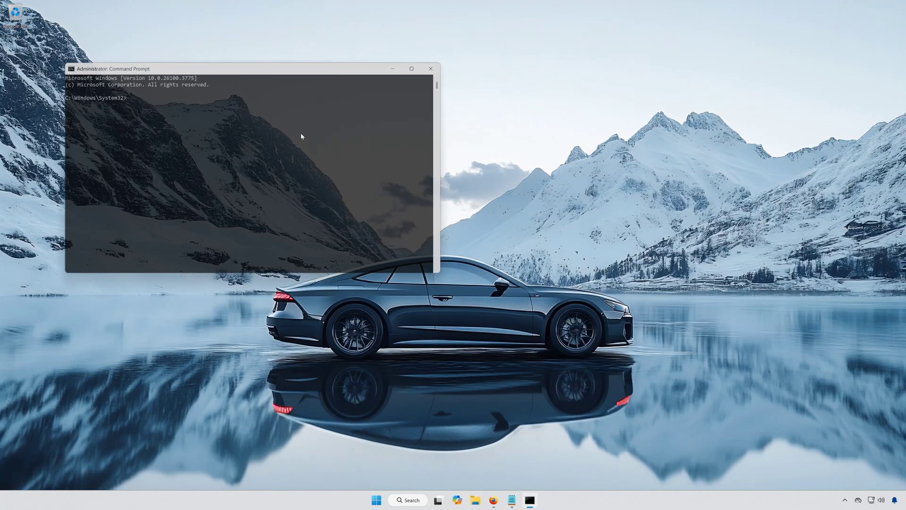
Run DISM /Online /Cleanup-Image /RestoreHealth, which ends with error 0x800f081f, then exit
{"action": "left_click_drag", "start_coordinate": [295, 71], "coordinate": [448, 150]}
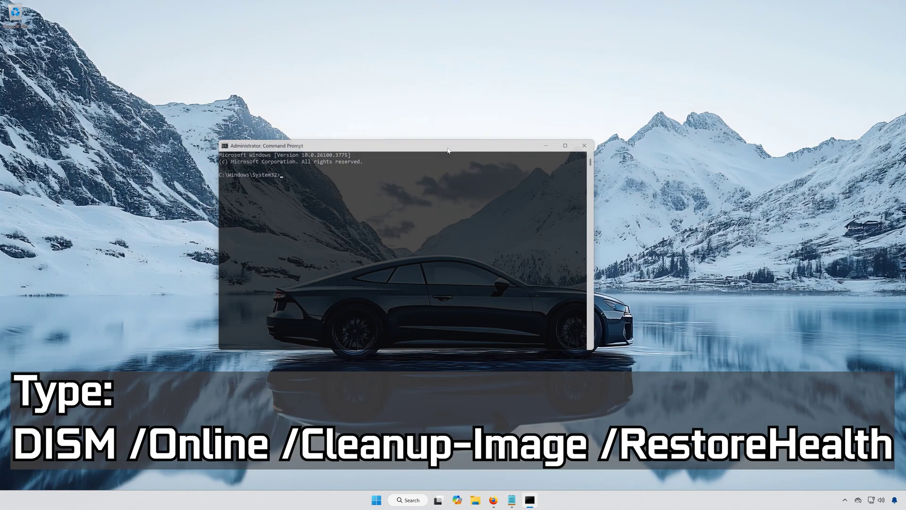
{"action": "type", "text": "dism /online /clean"}
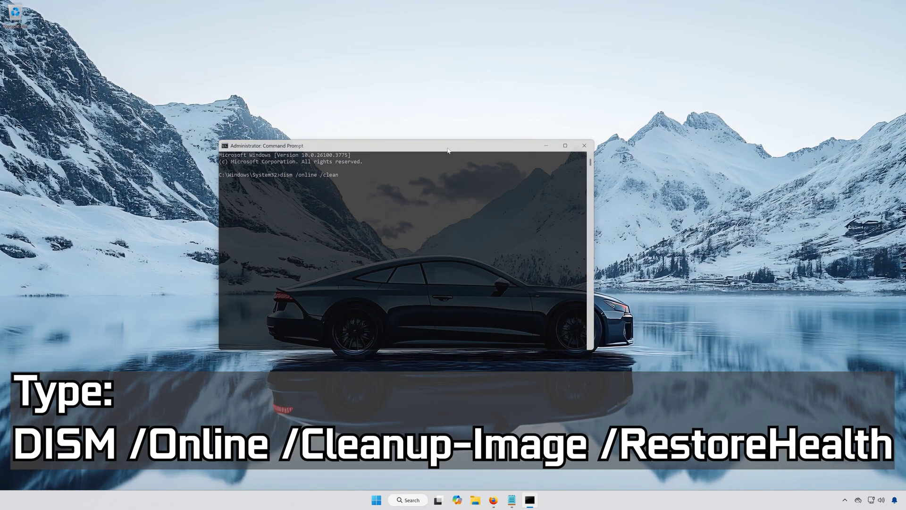
{"action": "type", "text": "up-imag"}
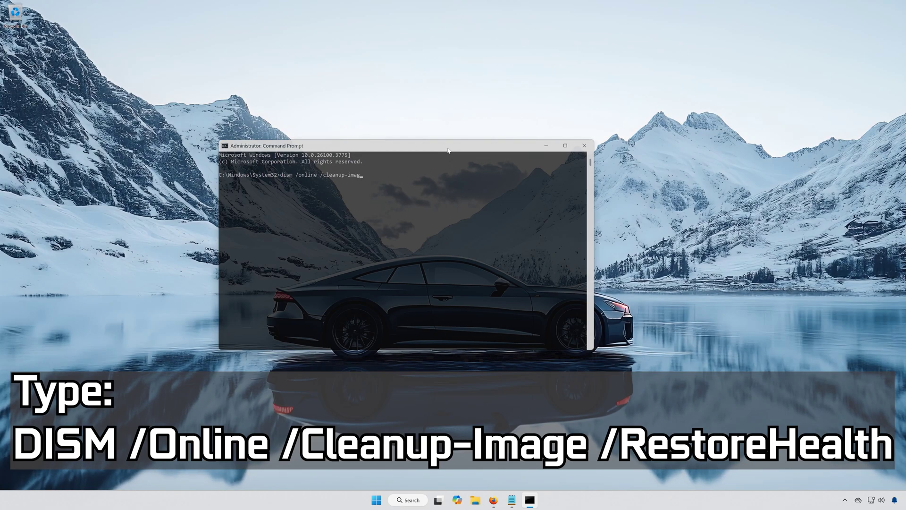
{"action": "type", "text": "e /restor"}
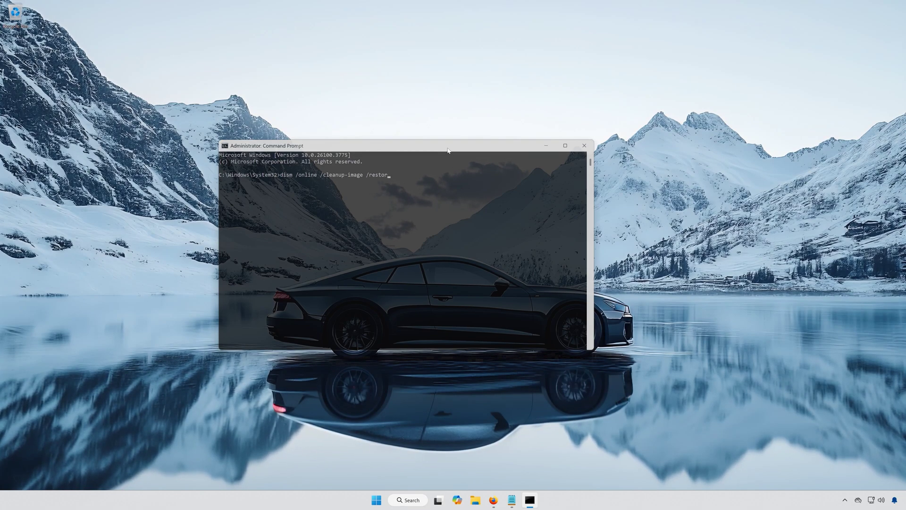
{"action": "type", "text": "ehealth"}
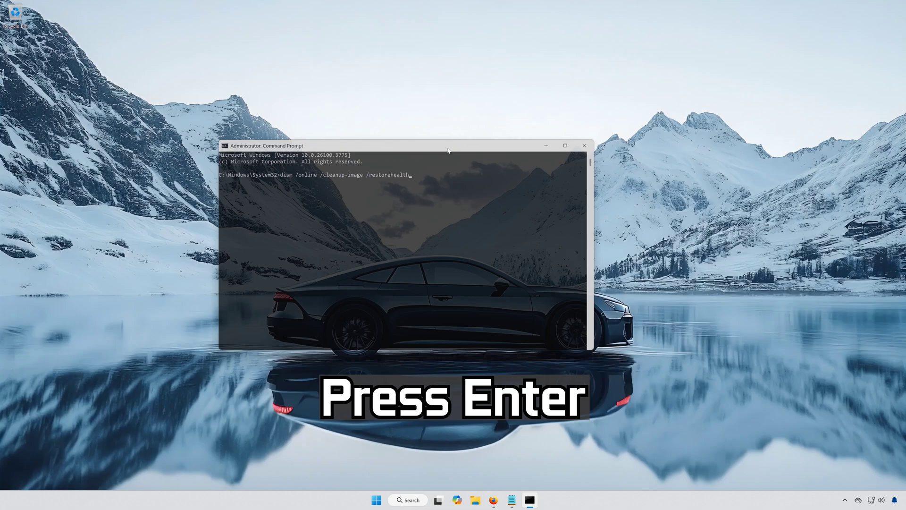
{"action": "key", "text": "Return"}
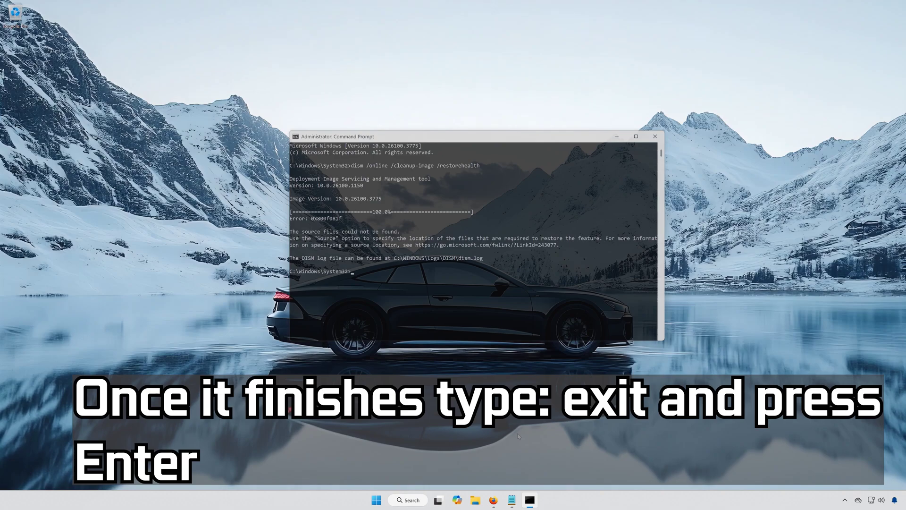
{"action": "type", "text": "exit"}
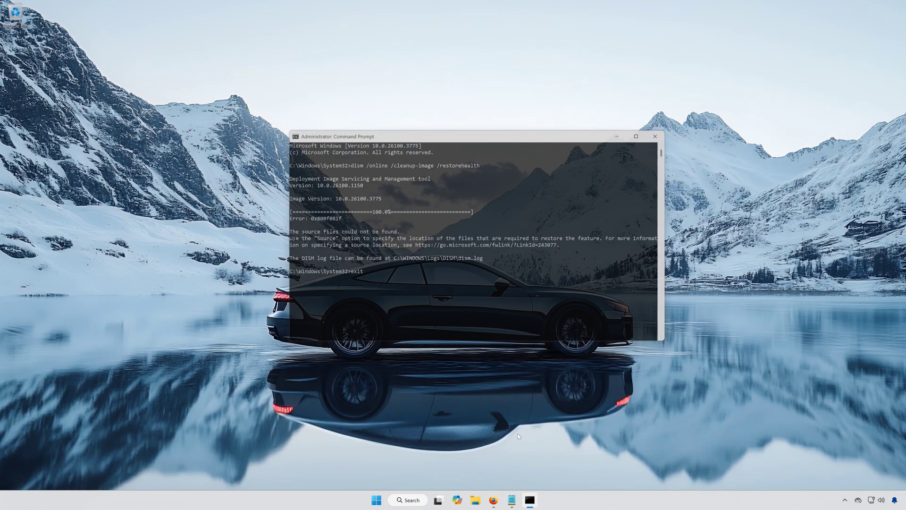
{"action": "key", "text": "Return"}
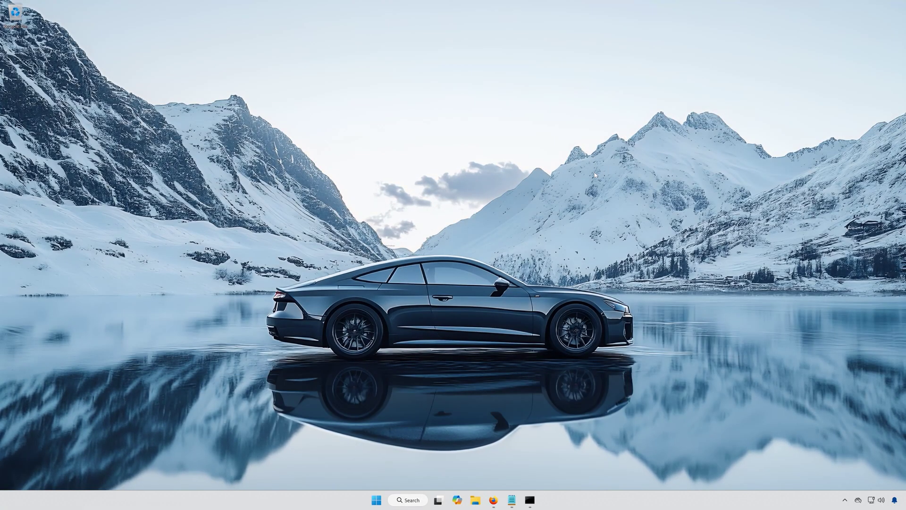
Open Settings, go to System > Troubleshoot > Other troubleshooters, then close Settings
{"action": "left_click", "coordinate": [376, 501]}
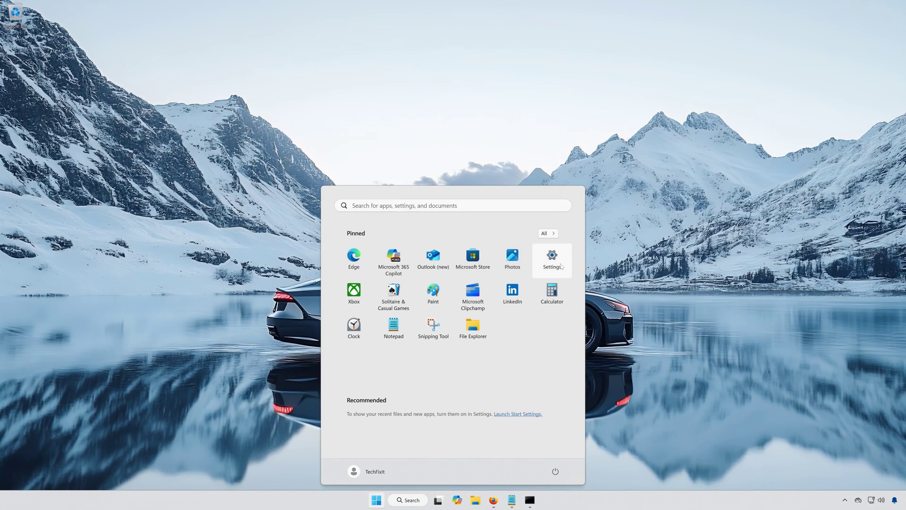
{"action": "left_click", "coordinate": [552, 259]}
{"action": "left_click_drag", "start_coordinate": [332, 26], "coordinate": [476, 114]}
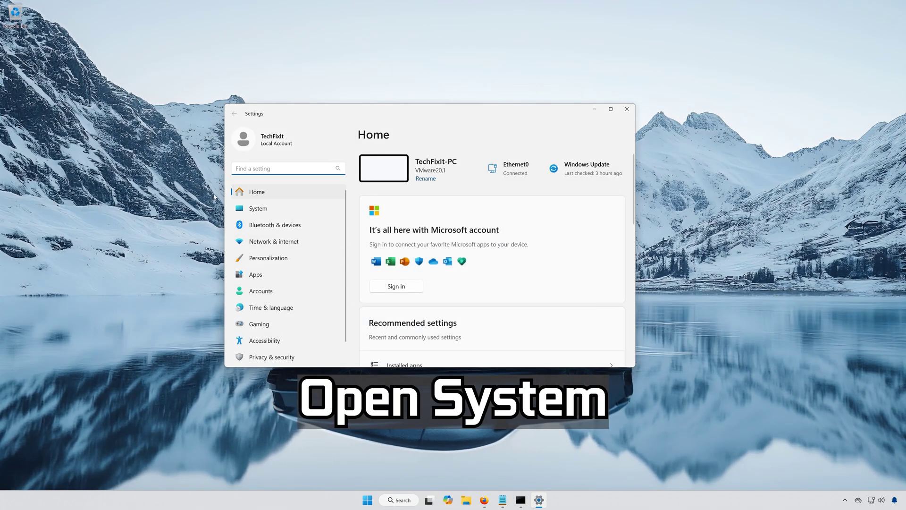
{"action": "left_click", "coordinate": [281, 208]}
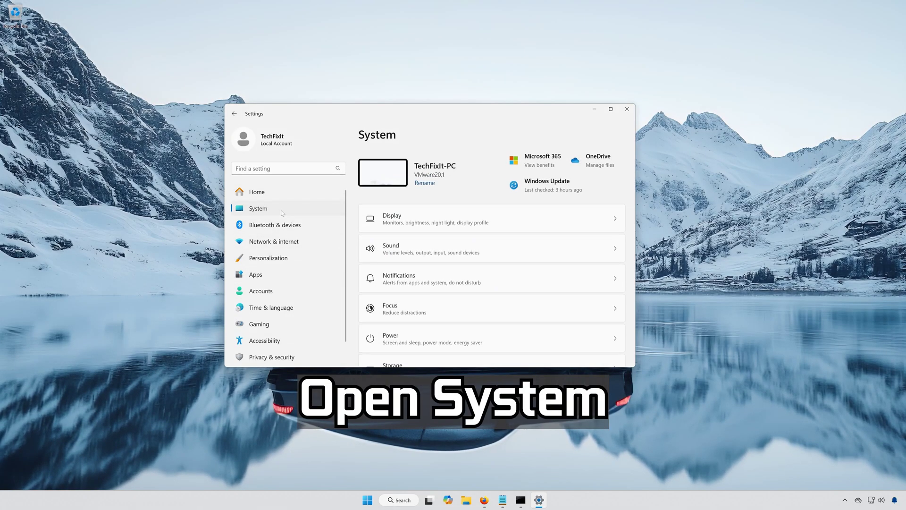
{"action": "scroll", "coordinate": [482, 270], "scroll_direction": "down", "scroll_amount": 2}
{"action": "scroll", "coordinate": [483, 270], "scroll_direction": "down", "scroll_amount": 2}
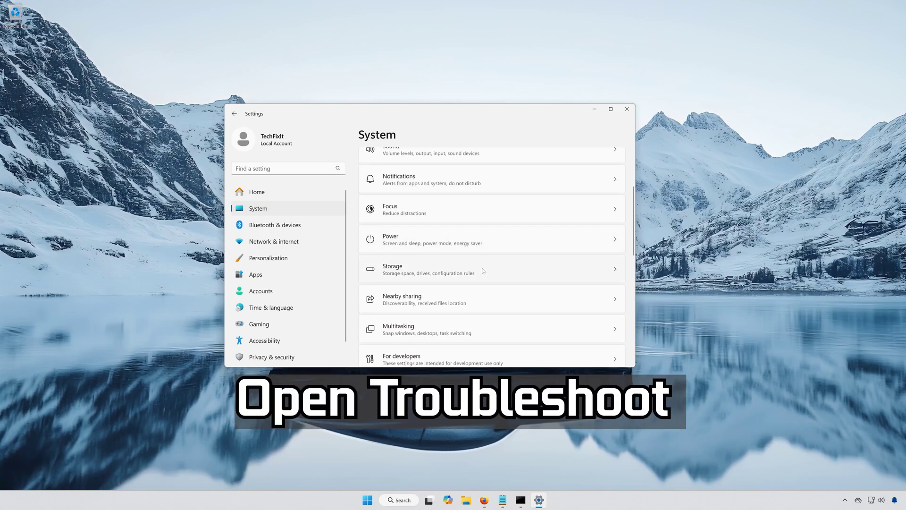
{"action": "scroll", "coordinate": [483, 269], "scroll_direction": "down", "scroll_amount": 2}
{"action": "scroll", "coordinate": [483, 270], "scroll_direction": "down", "scroll_amount": 2}
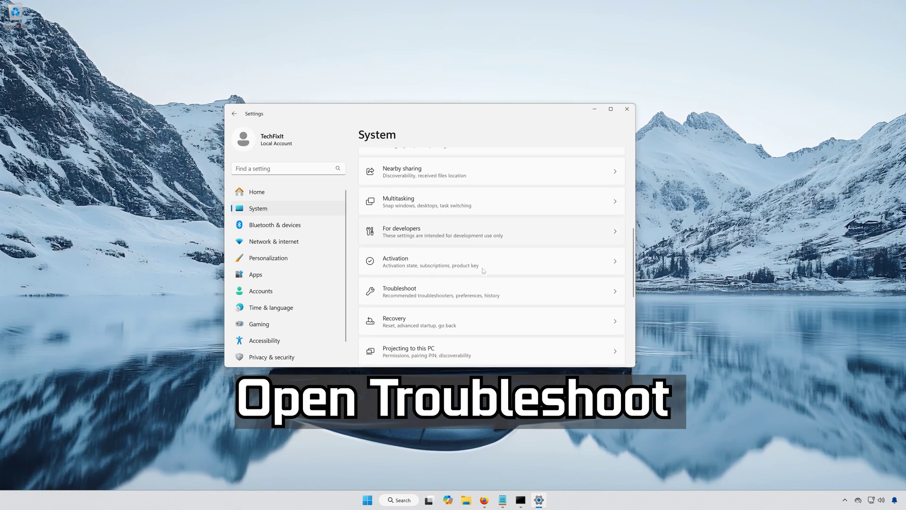
{"action": "left_click", "coordinate": [441, 288]}
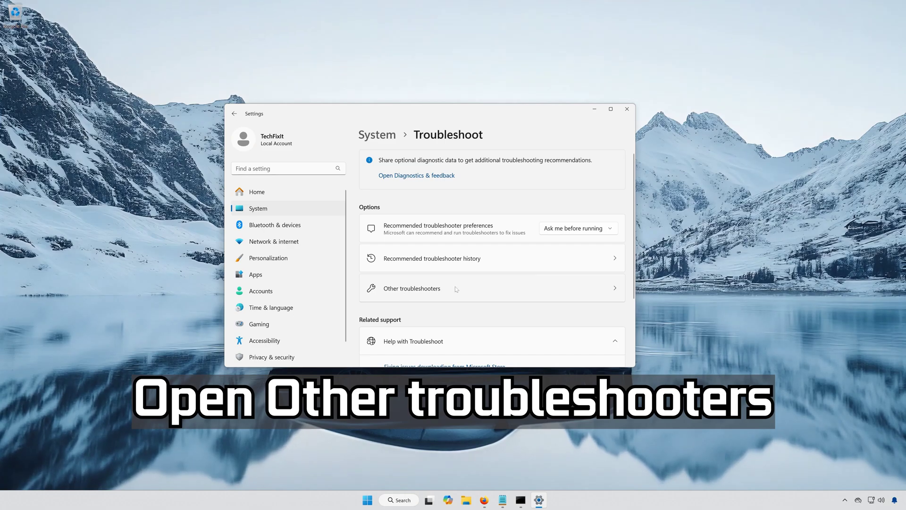
{"action": "left_click", "coordinate": [443, 295]}
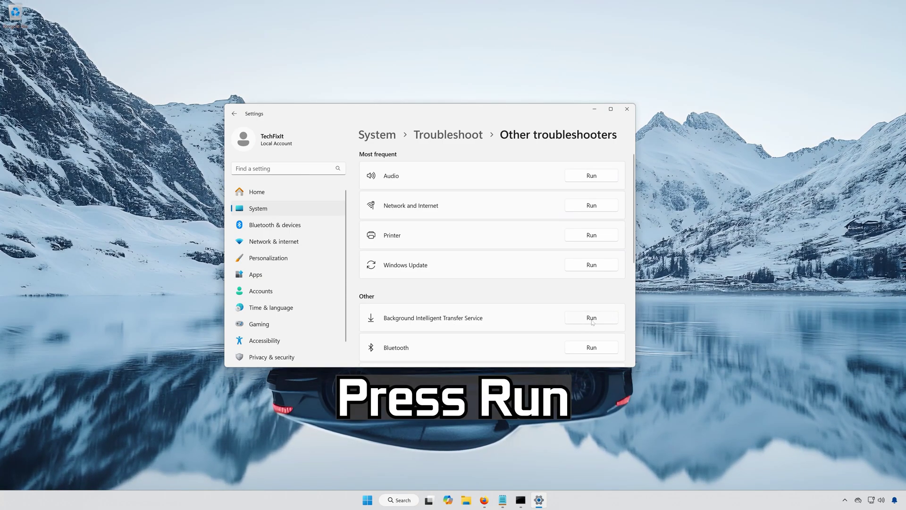
{"action": "left_click", "coordinate": [629, 111]}
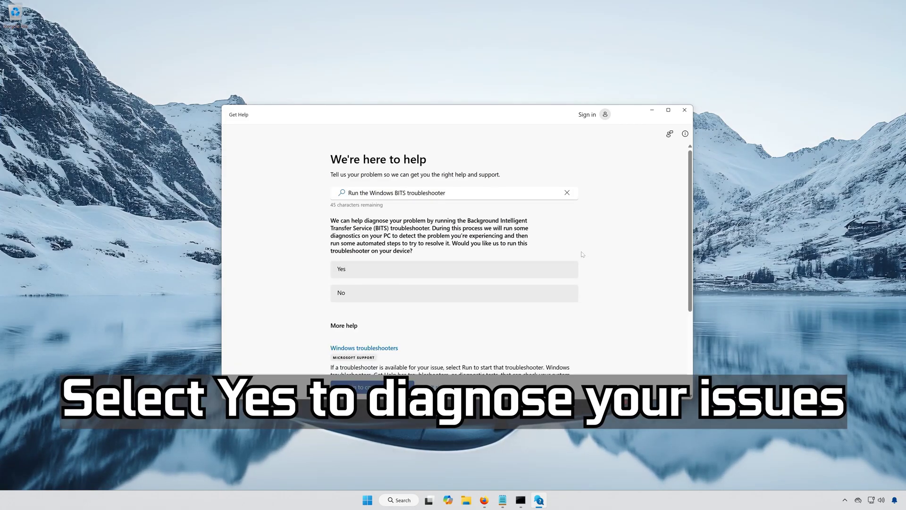
Run the Background Intelligent Transfer Service troubleshooter and confirm it solved the problem
{"action": "left_click", "coordinate": [381, 273]}
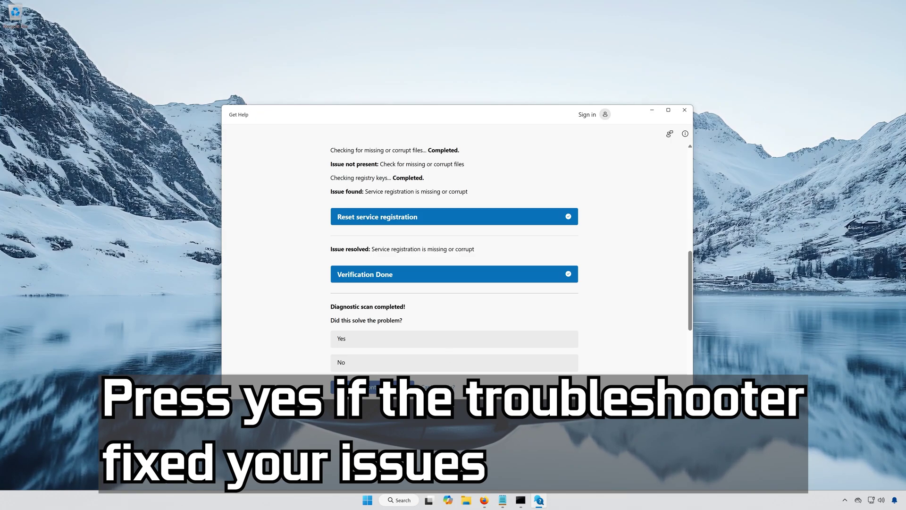
{"action": "left_click", "coordinate": [397, 339]}
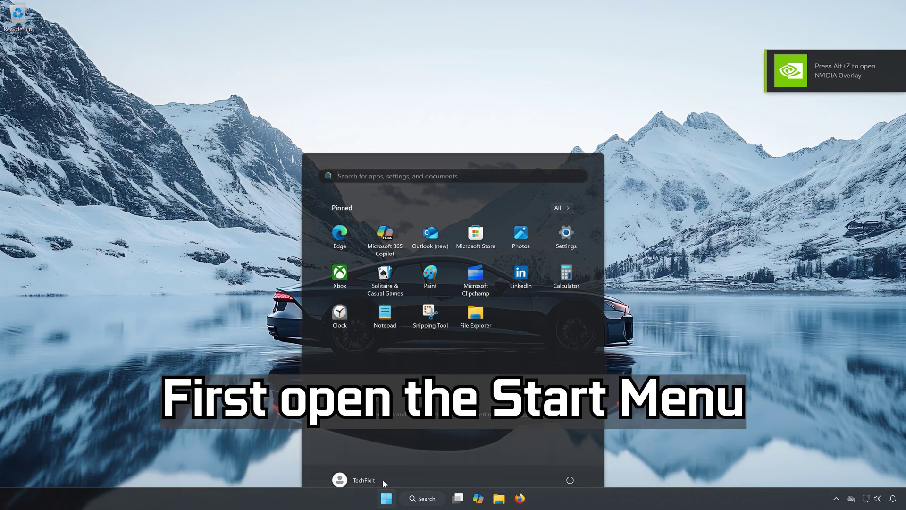
Run the Windows Update troubleshooter from Settings > System > Troubleshoot > Other troubleshooters
{"action": "left_click", "coordinate": [578, 226]}
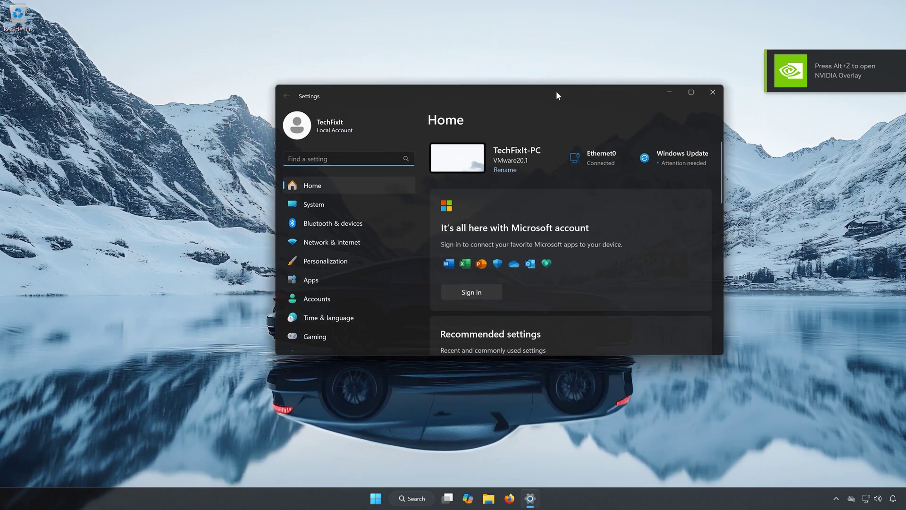
{"action": "left_click", "coordinate": [336, 206]}
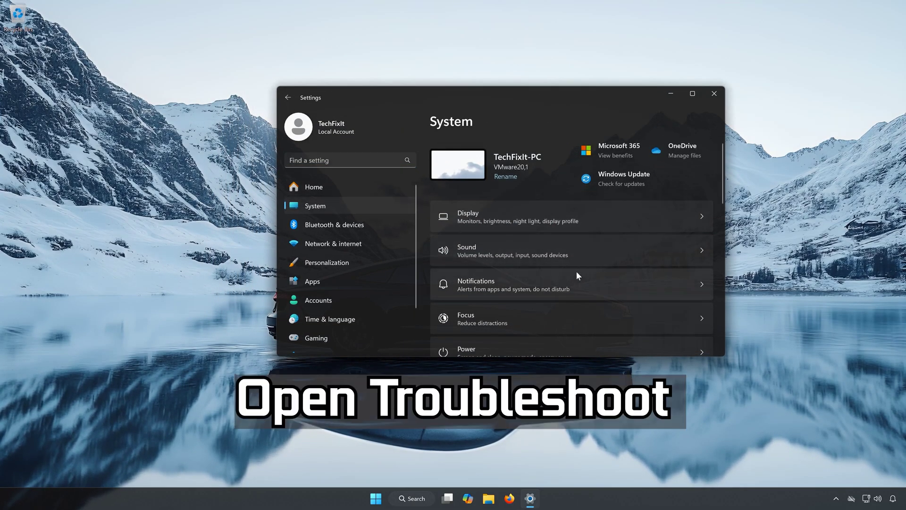
{"action": "scroll", "coordinate": [573, 274], "scroll_direction": "down", "scroll_amount": 2}
{"action": "scroll", "coordinate": [569, 279], "scroll_direction": "down", "scroll_amount": 3}
{"action": "scroll", "coordinate": [569, 279], "scroll_direction": "down", "scroll_amount": 2}
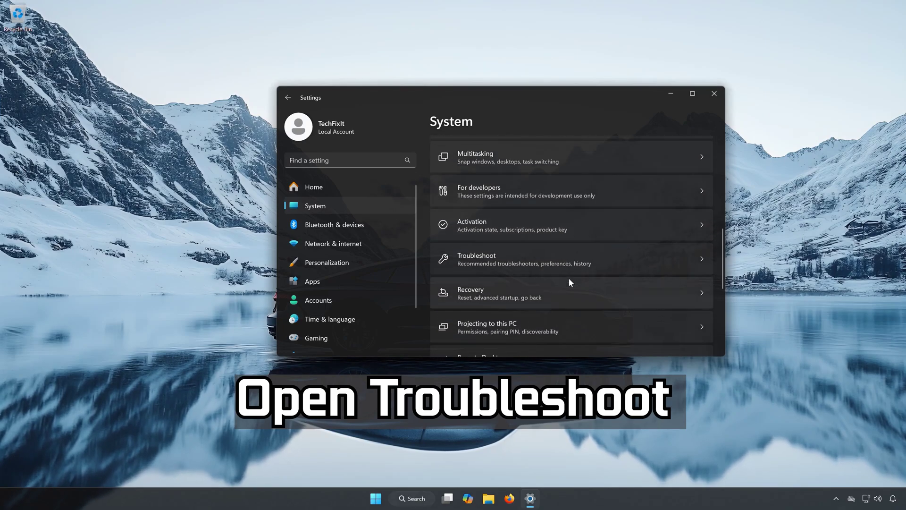
{"action": "left_click", "coordinate": [533, 254]}
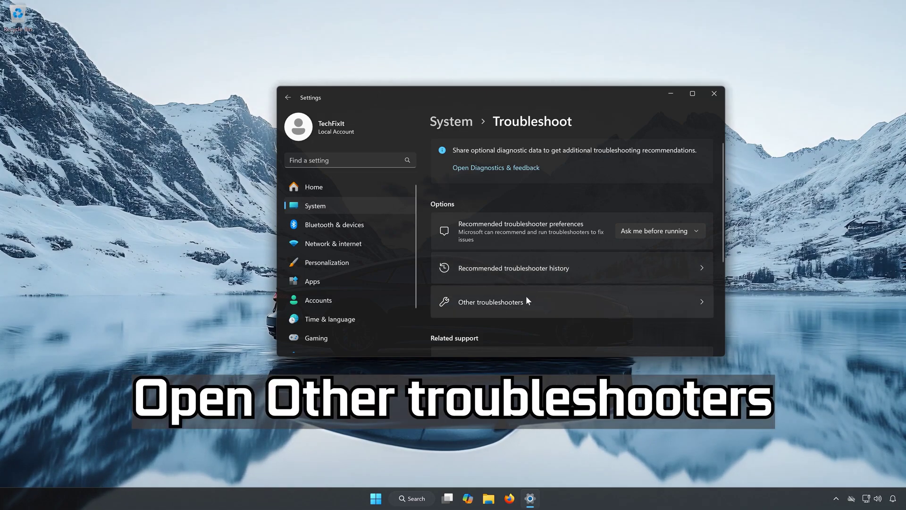
{"action": "left_click", "coordinate": [510, 300]}
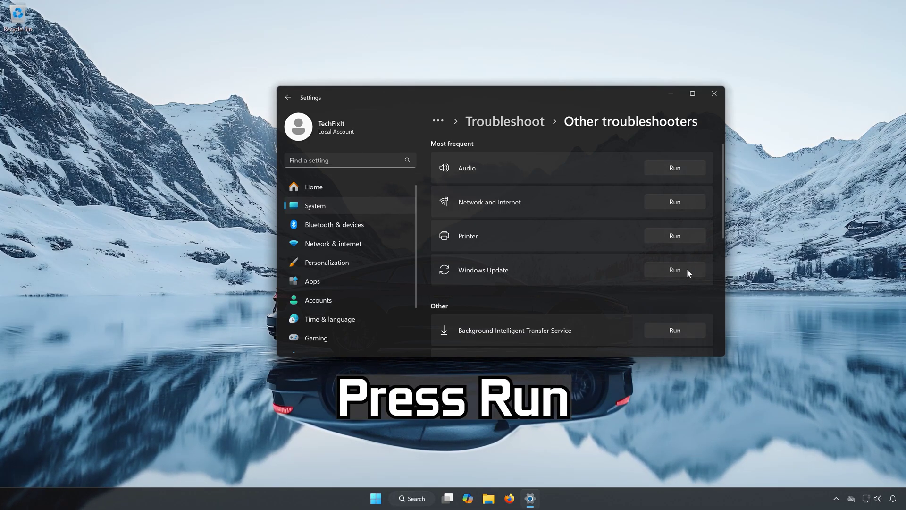
{"action": "left_click", "coordinate": [675, 270]}
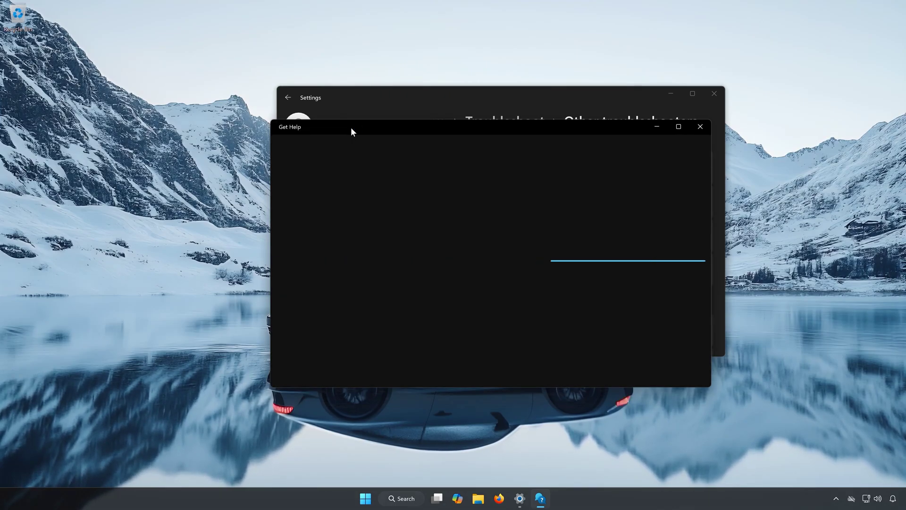
Close Settings and move the Get Help window slightly right while the Windows Update troubleshooter loads
{"action": "left_click", "coordinate": [714, 94]}
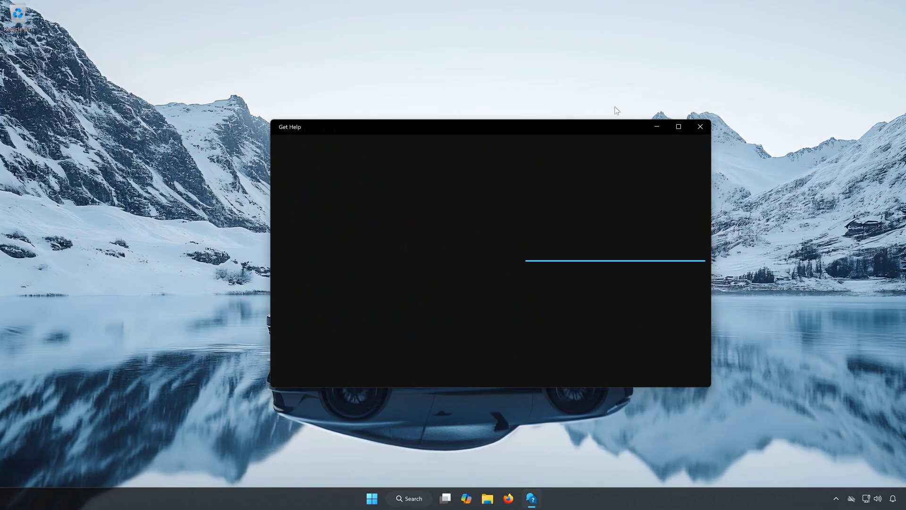
{"action": "left_click_drag", "start_coordinate": [553, 127], "coordinate": [566, 120]}
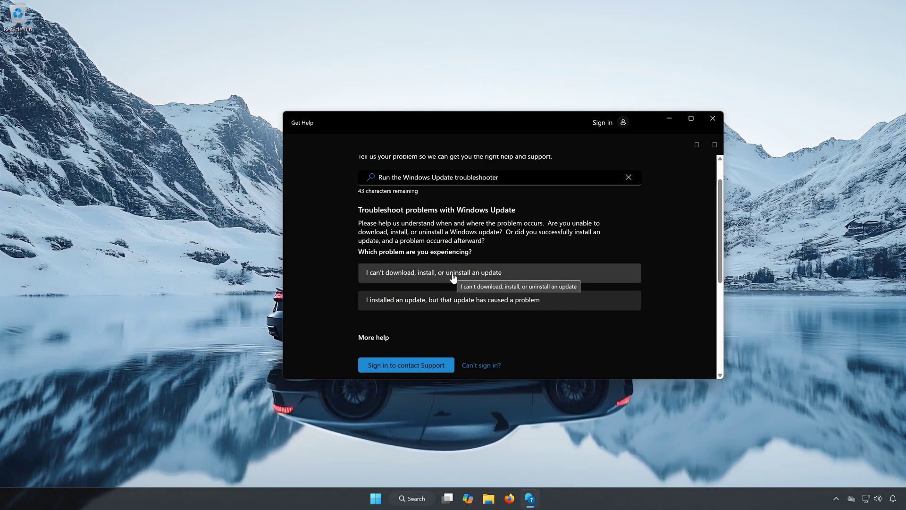
Choose 'I can't download, install, or uninstall an update', run diagnostics, and mark it solved
{"action": "left_click", "coordinate": [453, 273]}
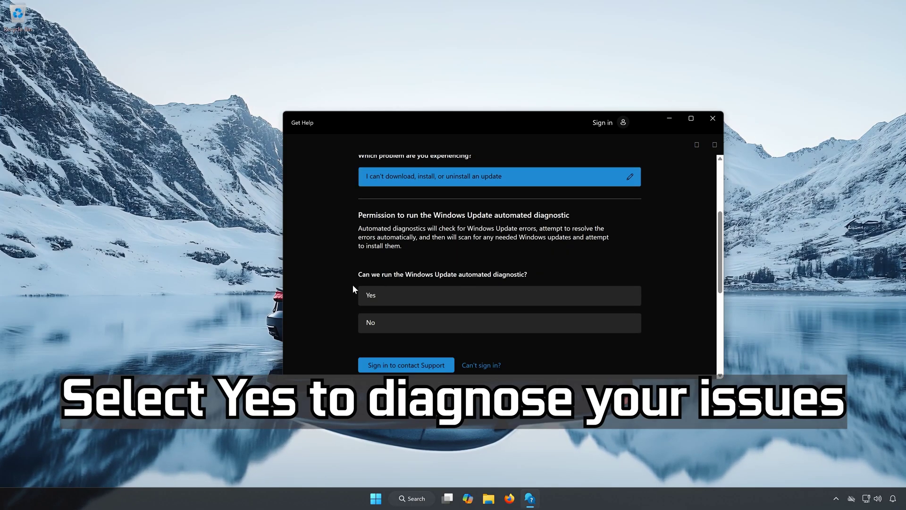
{"action": "left_click", "coordinate": [404, 296]}
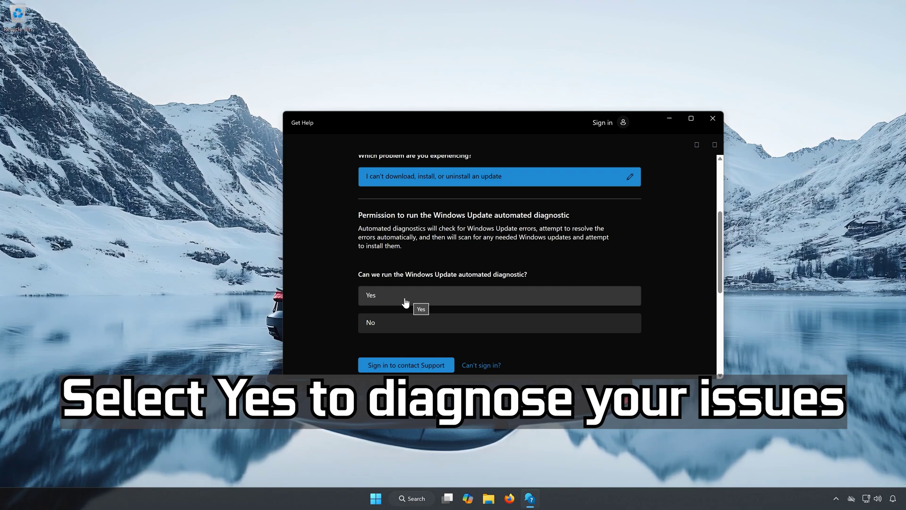
{"action": "left_click", "coordinate": [404, 302]}
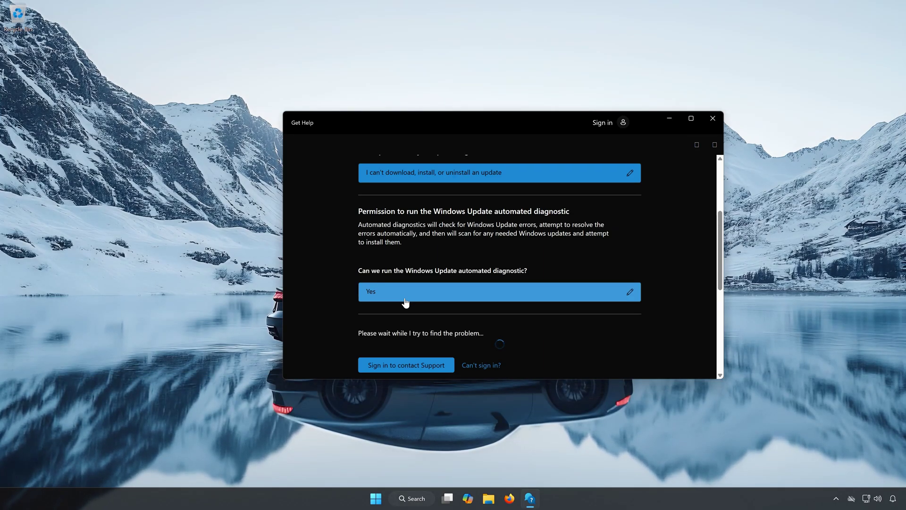
{"action": "scroll", "coordinate": [406, 313], "scroll_direction": "up", "scroll_amount": 1}
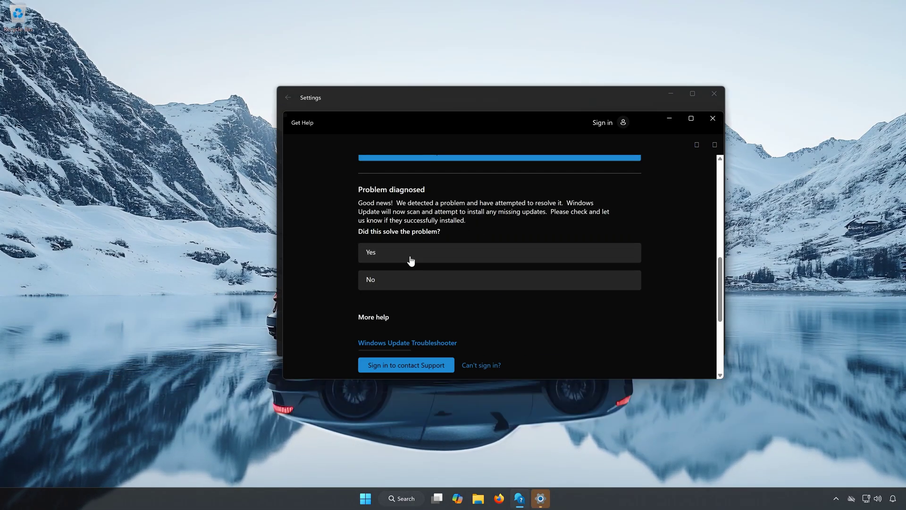
{"action": "left_click", "coordinate": [410, 260]}
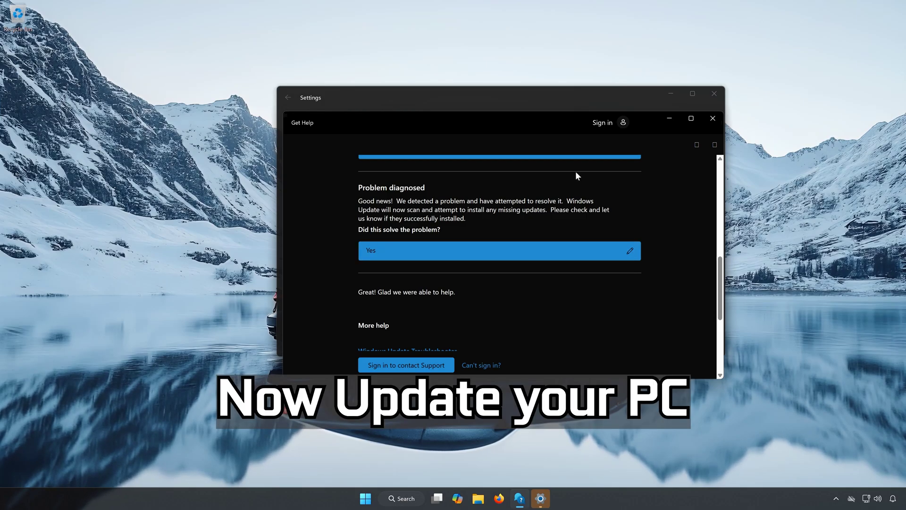